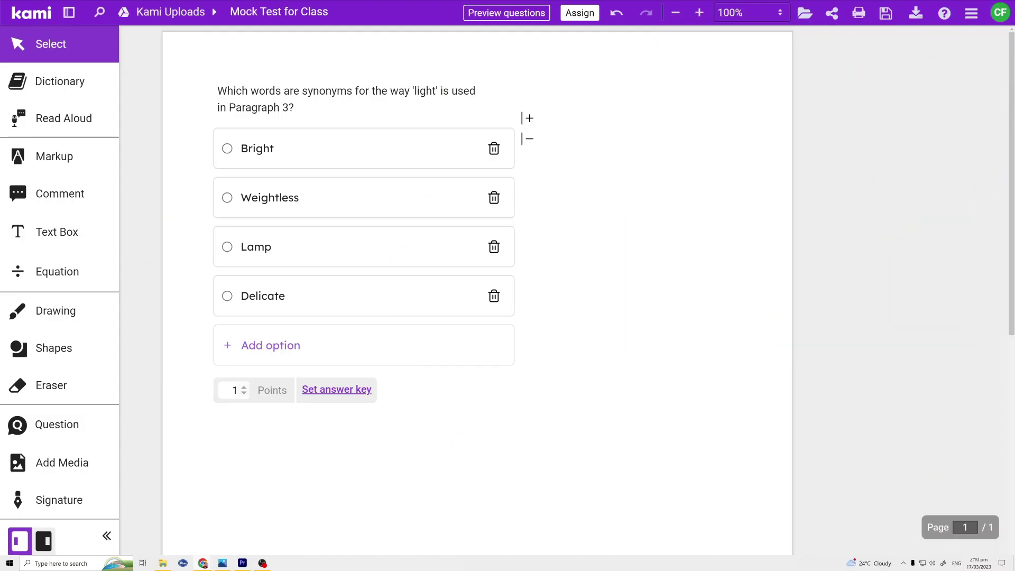
Step: Replace the old synonym question with a new Multiple choice question on the page
key("Delete")
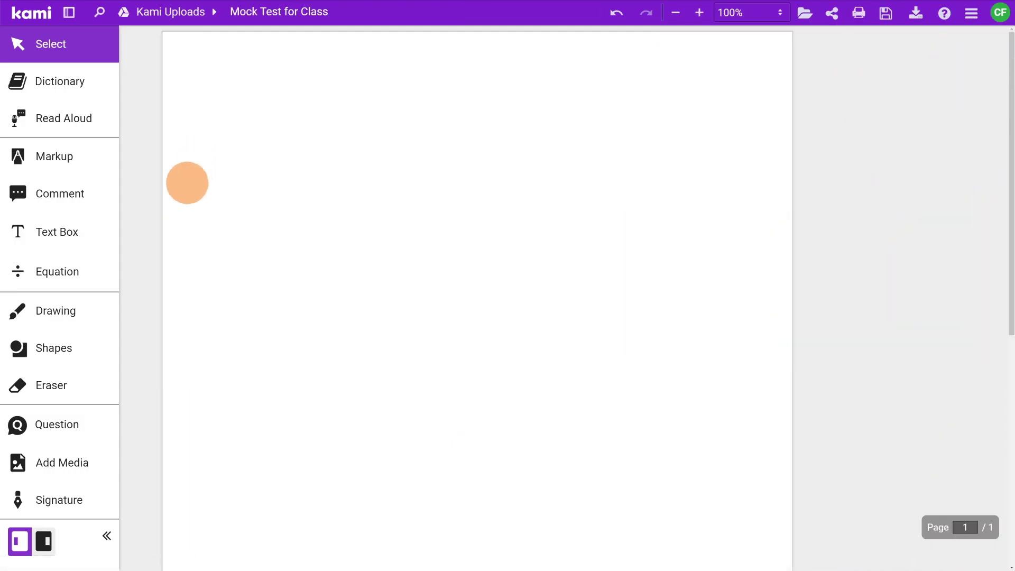
left_click(97, 427)
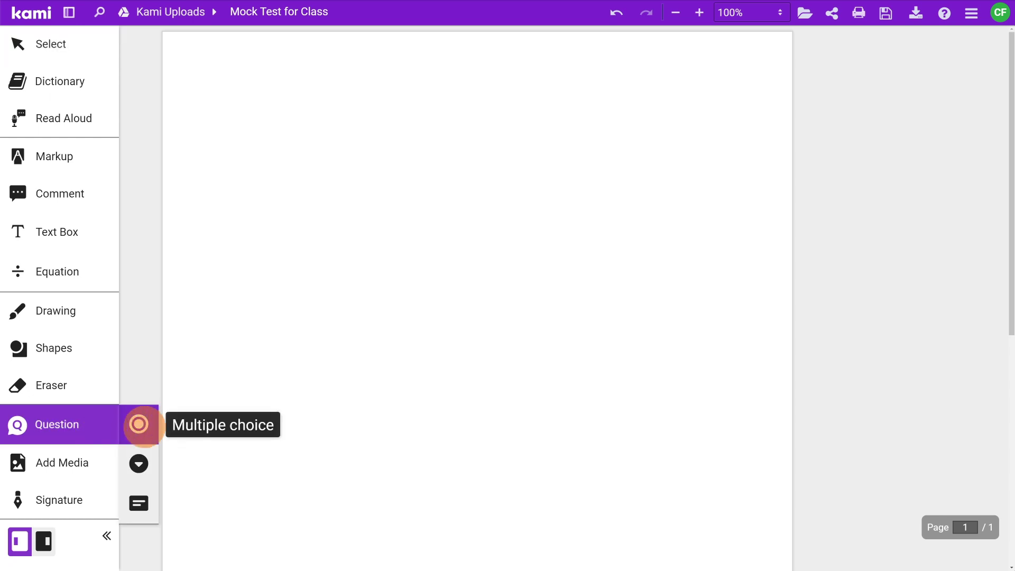
left_click(138, 424)
left_click(220, 88)
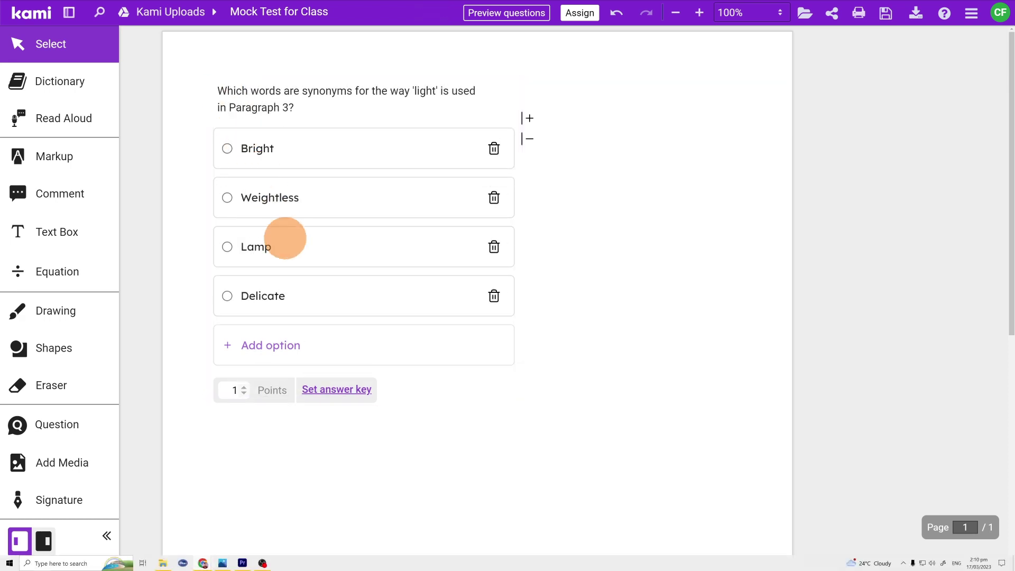
Step: Set the answer key to Multiple answers with Weightless marked correct
left_click(350, 390)
left_click(350, 389)
left_click(576, 195)
left_click(338, 325)
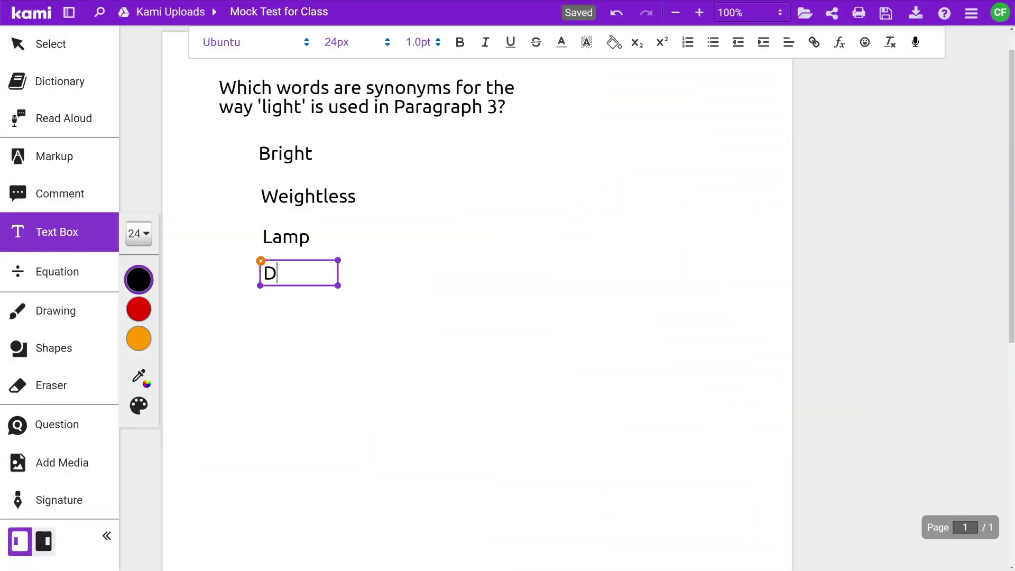
Step: Finish the Delicate option, hand-draw an X by Weightless, and type an X by Delicate
key("Escape")
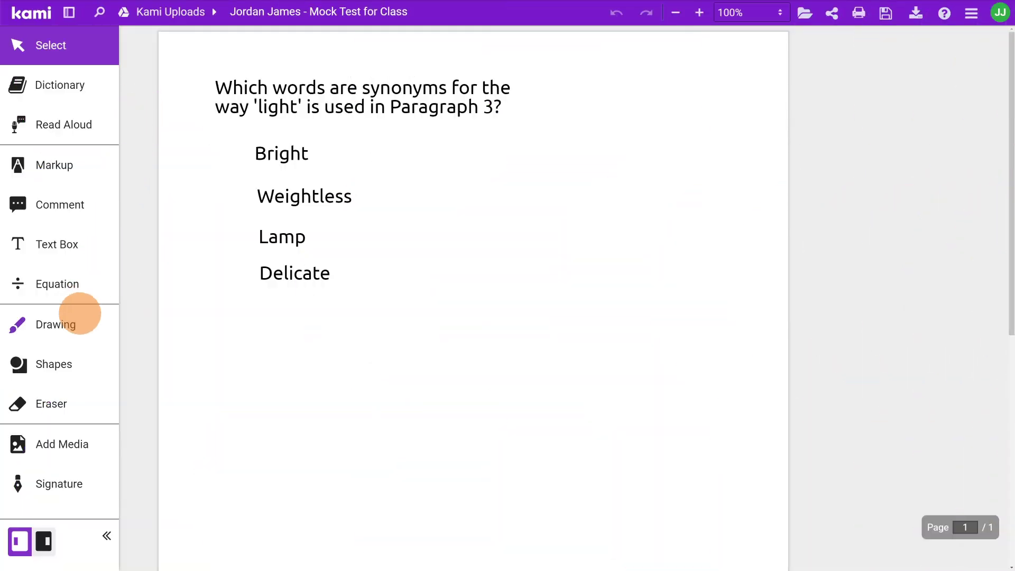
left_click(77, 322)
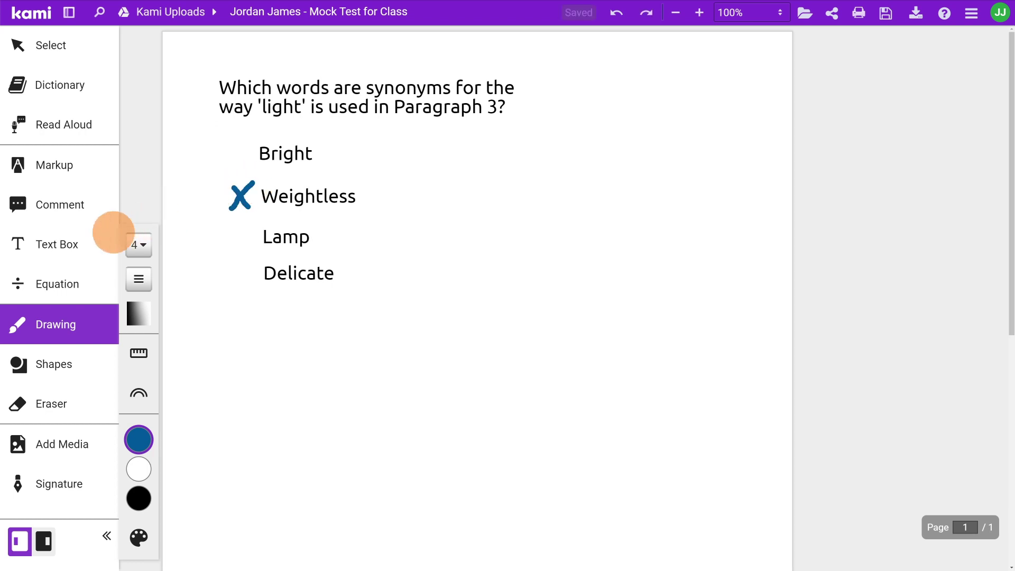
left_click(86, 242)
left_click(231, 256)
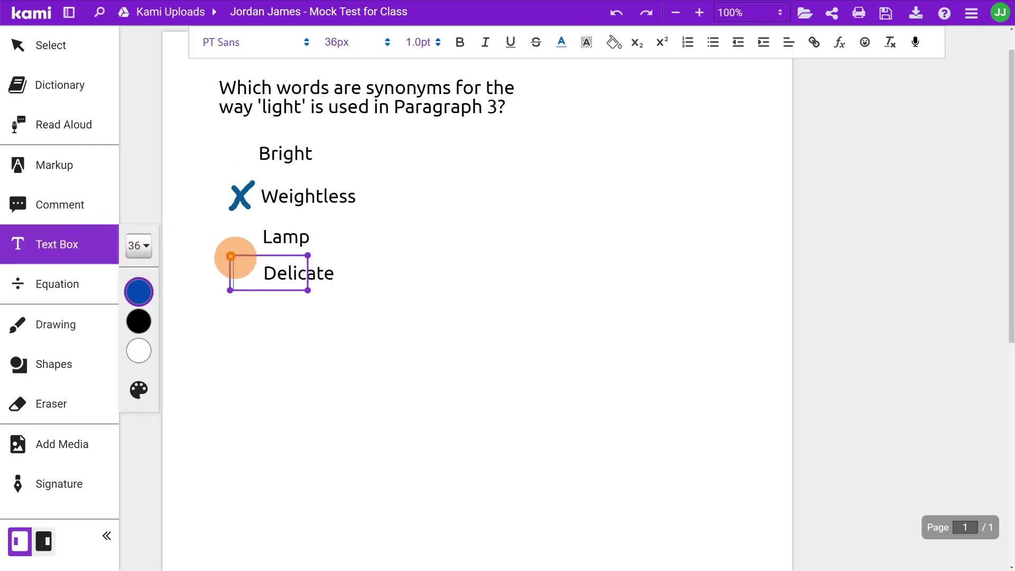
type("X")
left_click(235, 258)
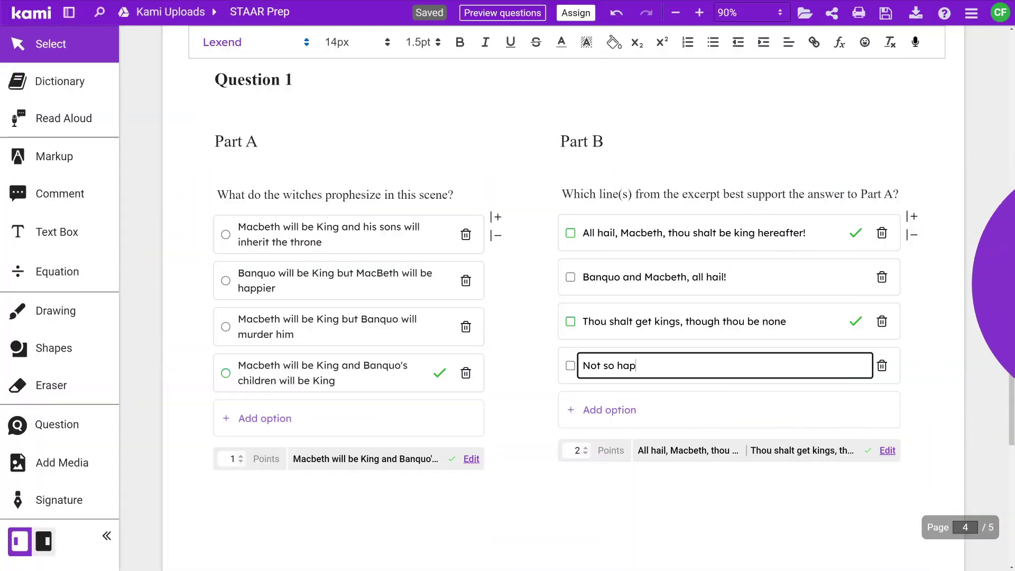
Step: In the STAAR Prep preview, draw a green checkmark next to Part A's correct answer
type("py,")
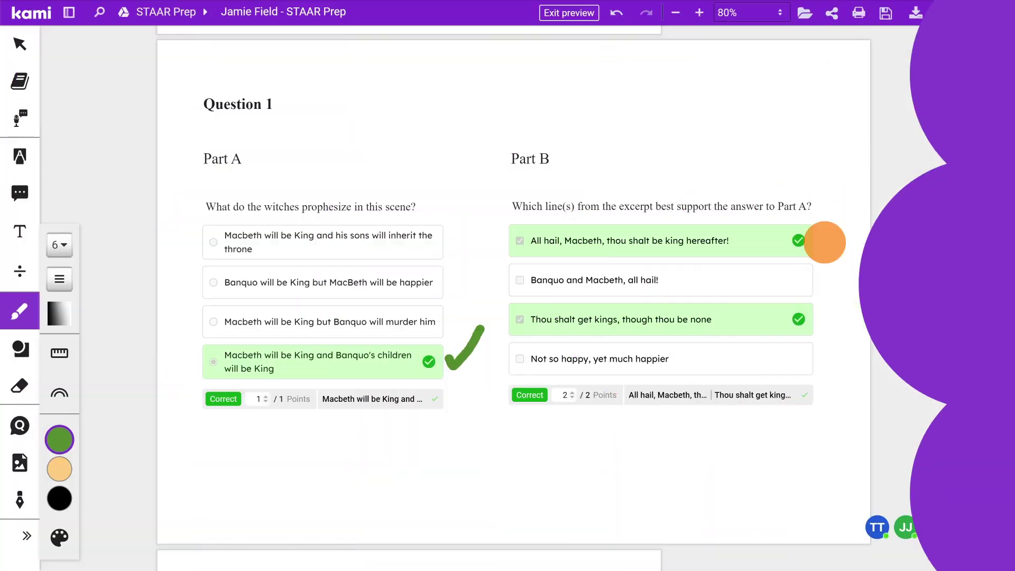
left_click_drag(855, 212, 857, 211)
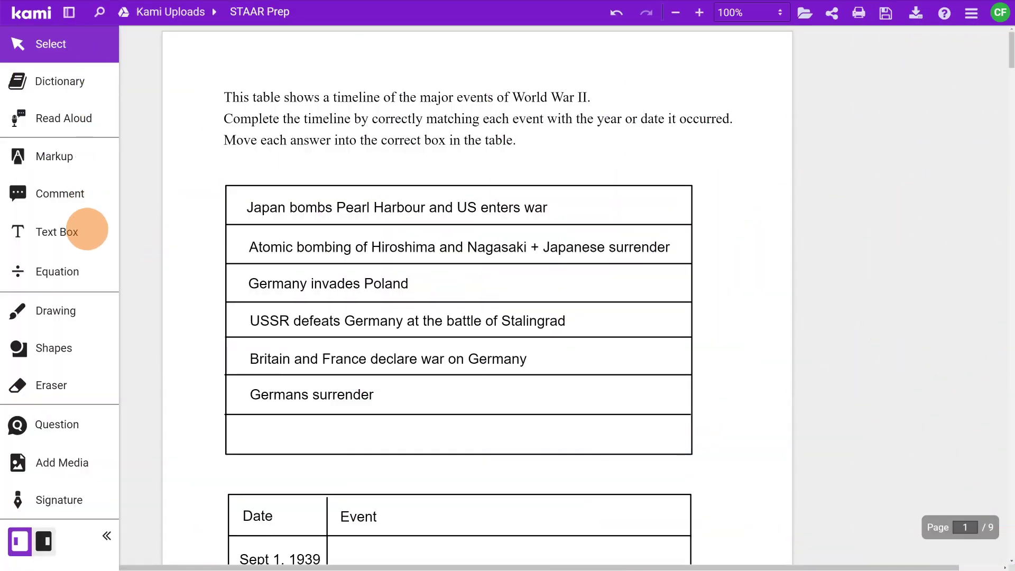
Step: Add a 'D-Day' text box in the empty bottom row of the events table
left_click(87, 231)
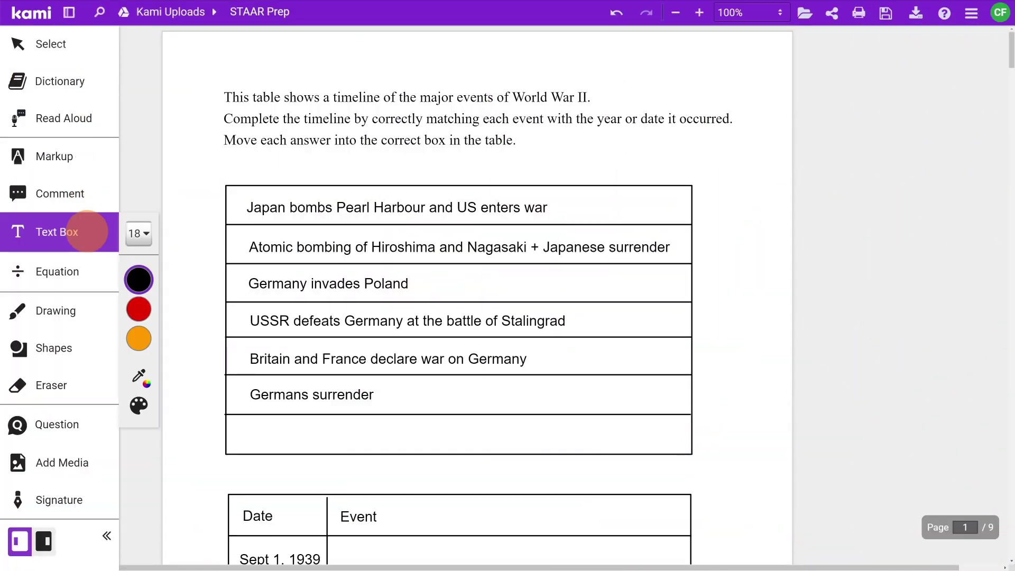
left_click(244, 423)
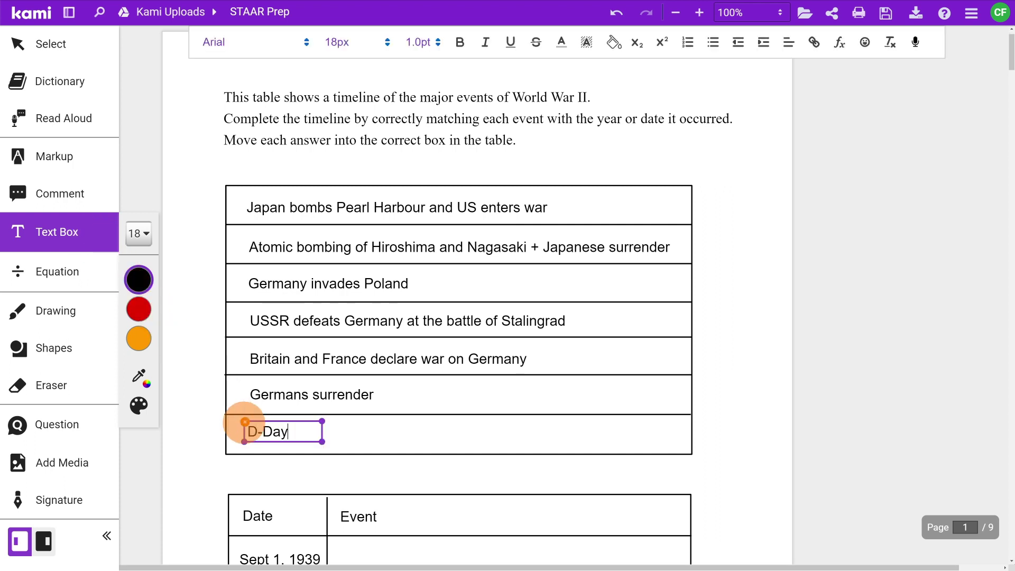
key("Escape")
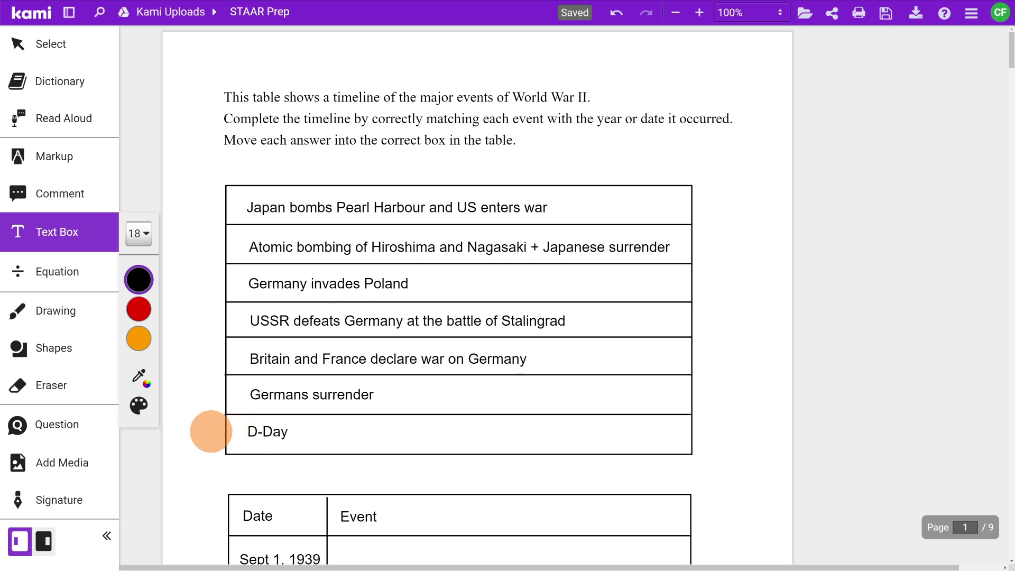
left_click(99, 462)
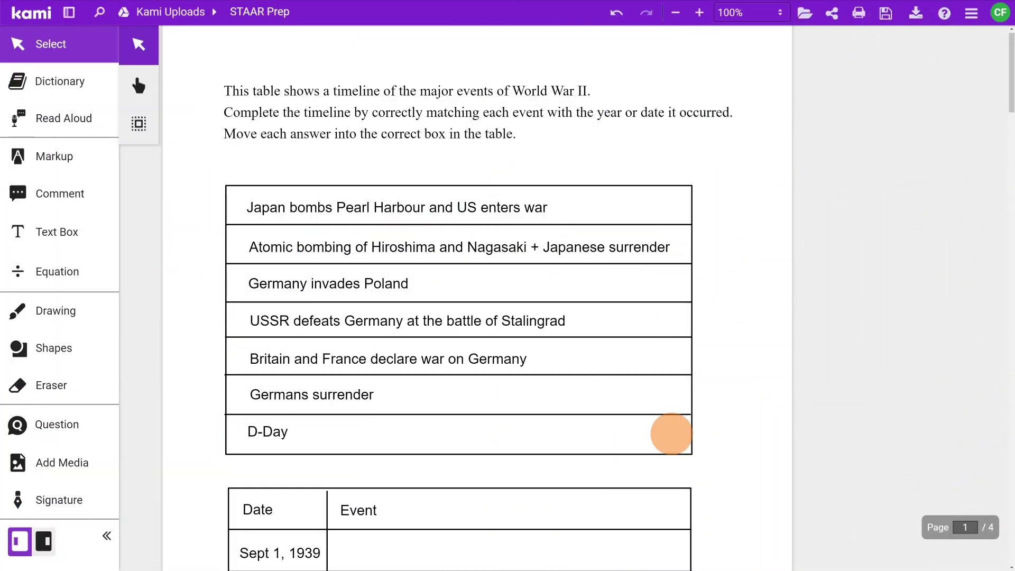
Step: Share via link as individual copies, then move the Britain and France event to Sept 3, 1939
left_click(831, 12)
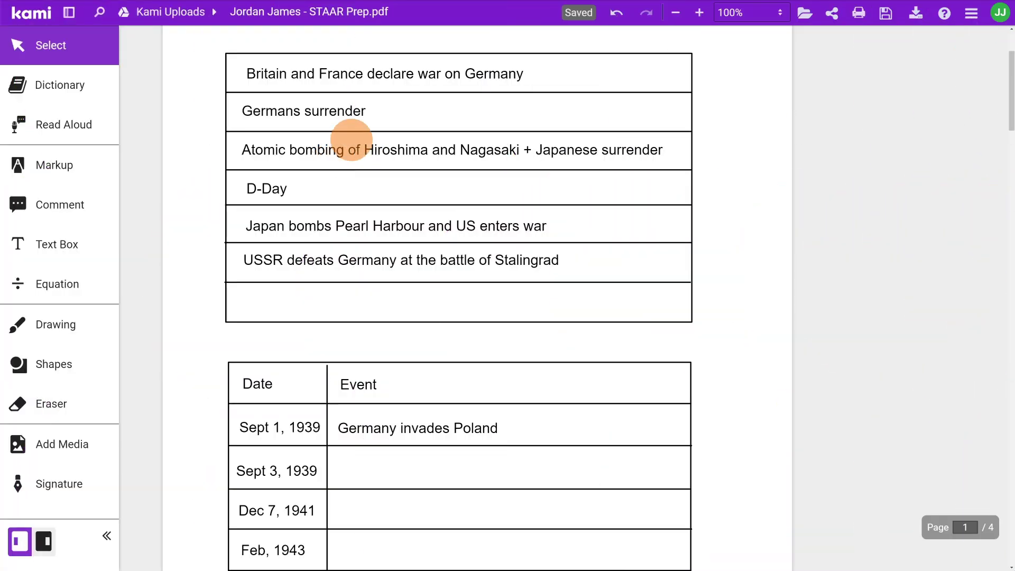
left_click(391, 93)
left_click_drag(394, 84, 490, 465)
left_click(718, 466)
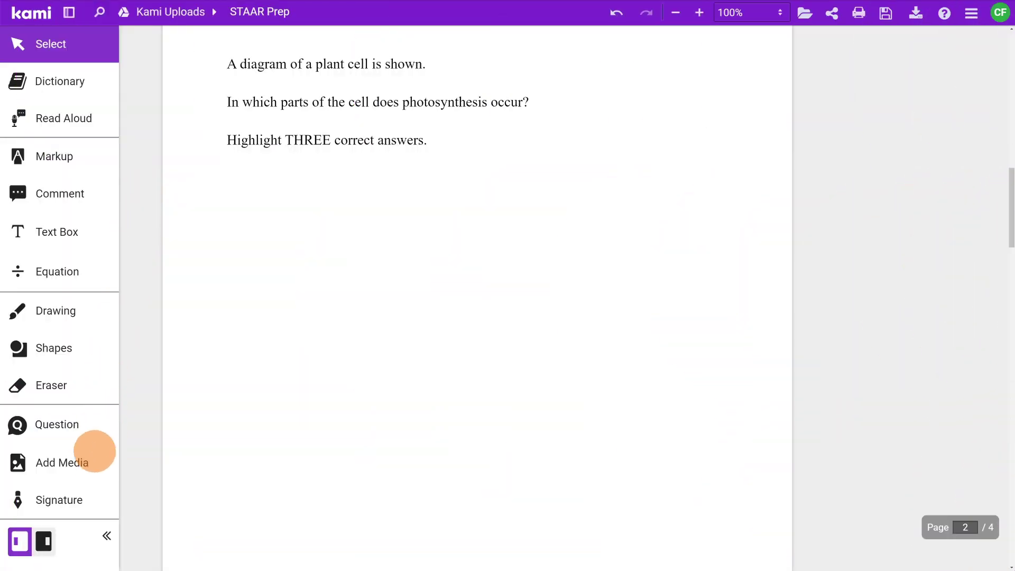
Step: Insert plant-cell-coloring-page.png below the question and highlight one chloroplast green in the student copy
left_click(92, 462)
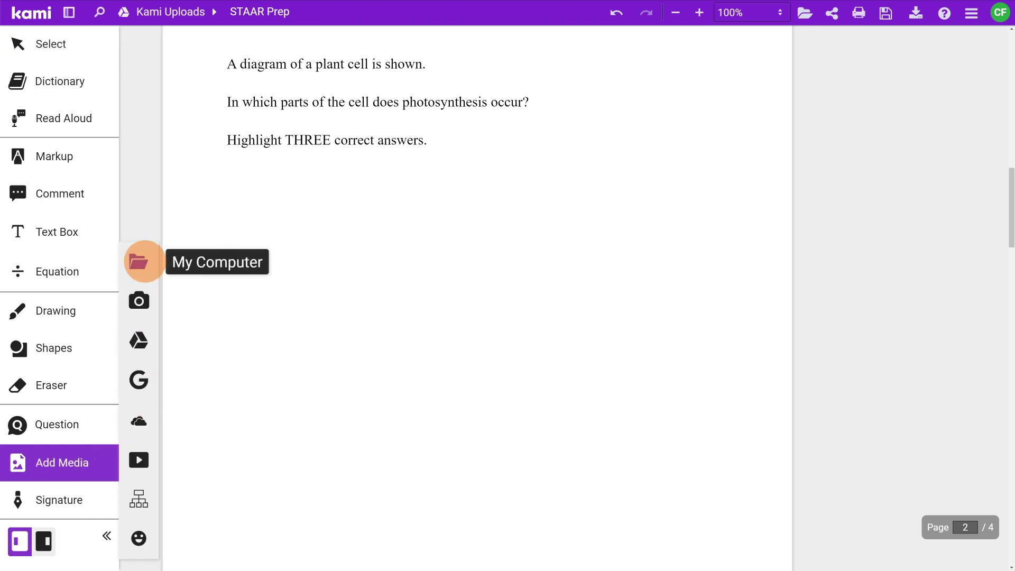
left_click(141, 261)
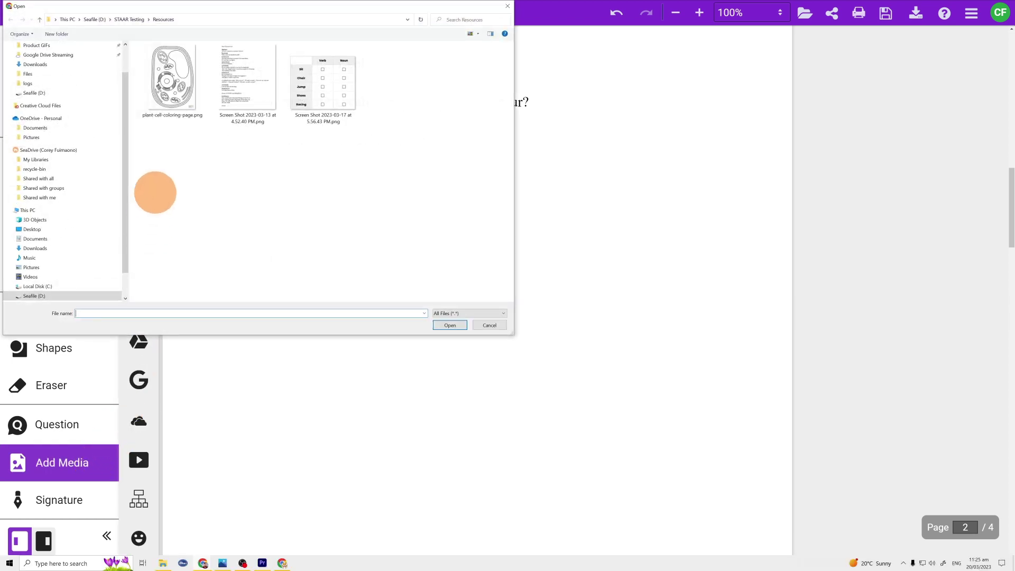
left_click(167, 80)
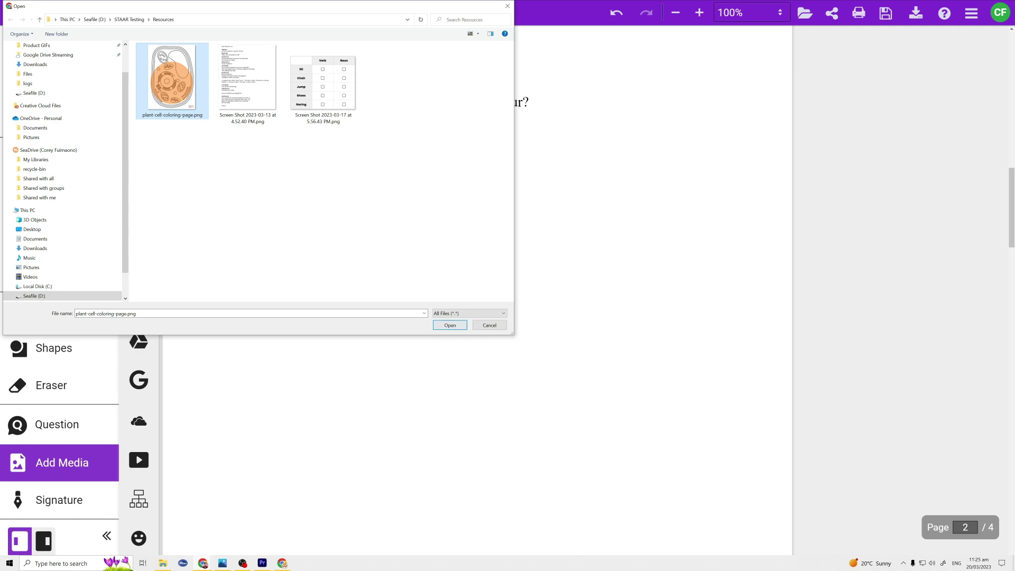
double_click(167, 80)
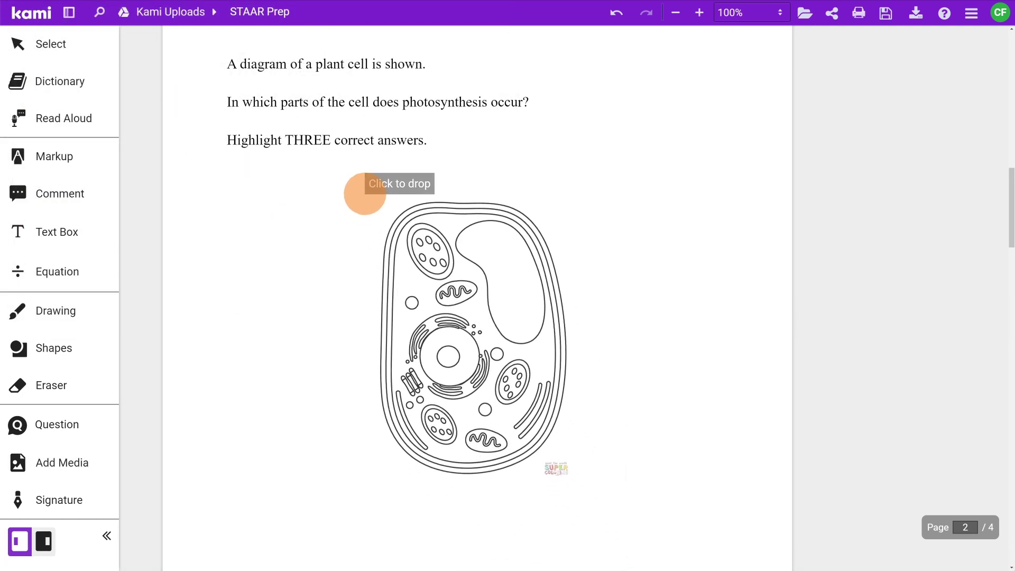
left_click(364, 193)
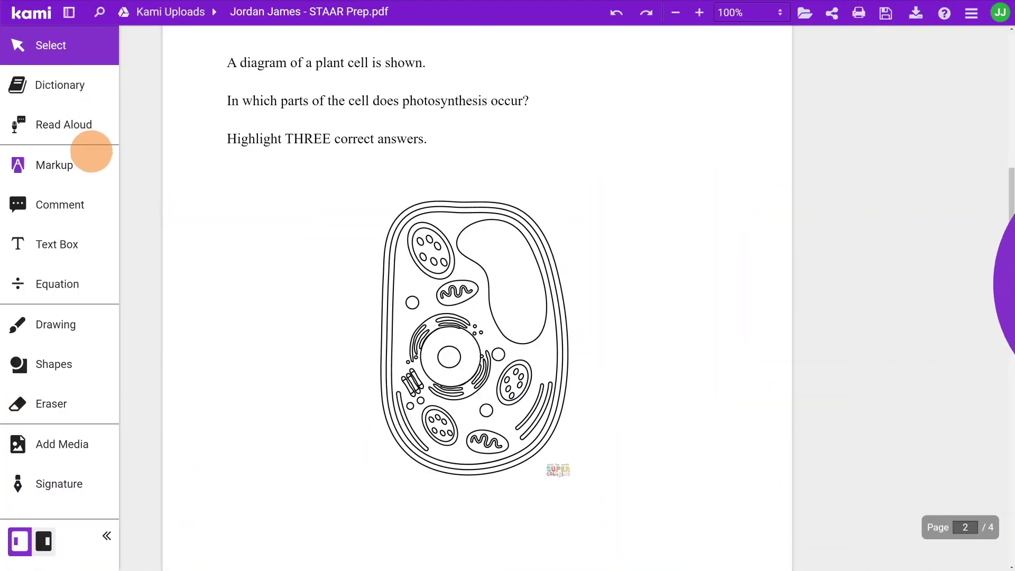
left_click(90, 164)
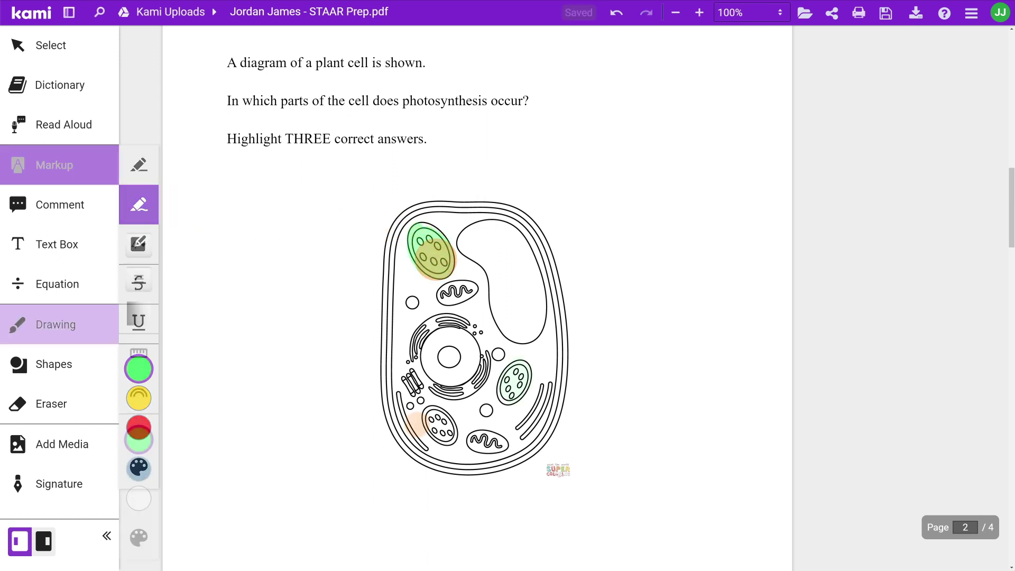
left_click_drag(417, 414, 428, 443)
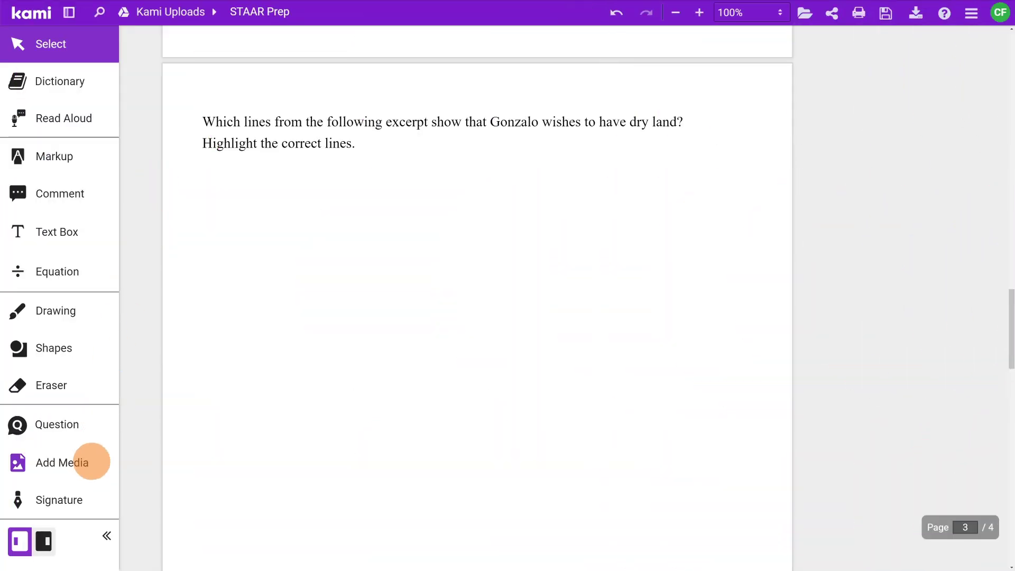
Step: Insert the play excerpt image from the computer below the Gonzalo question
left_click(63, 462)
left_click(139, 261)
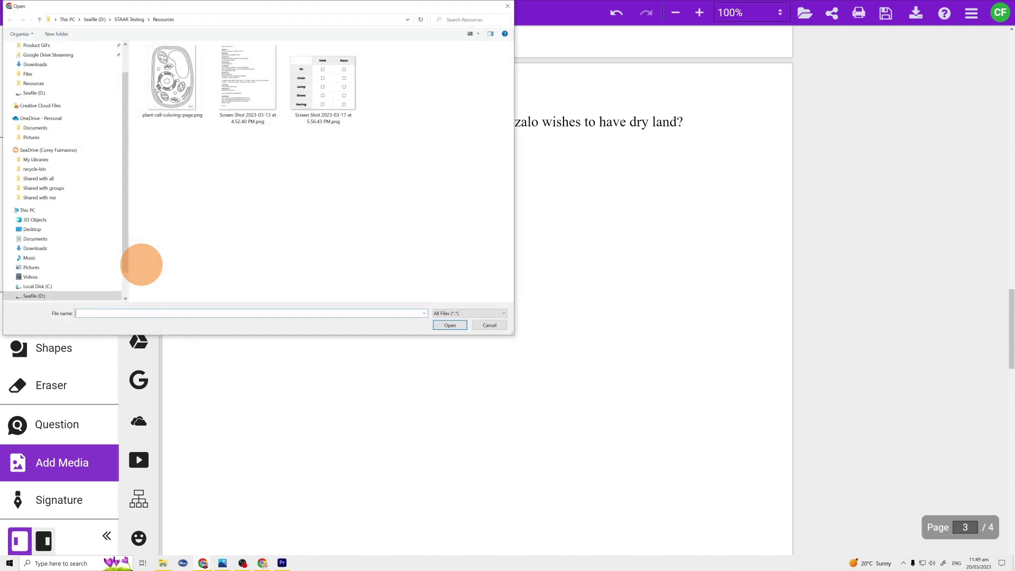
double_click(249, 87)
left_click(224, 171)
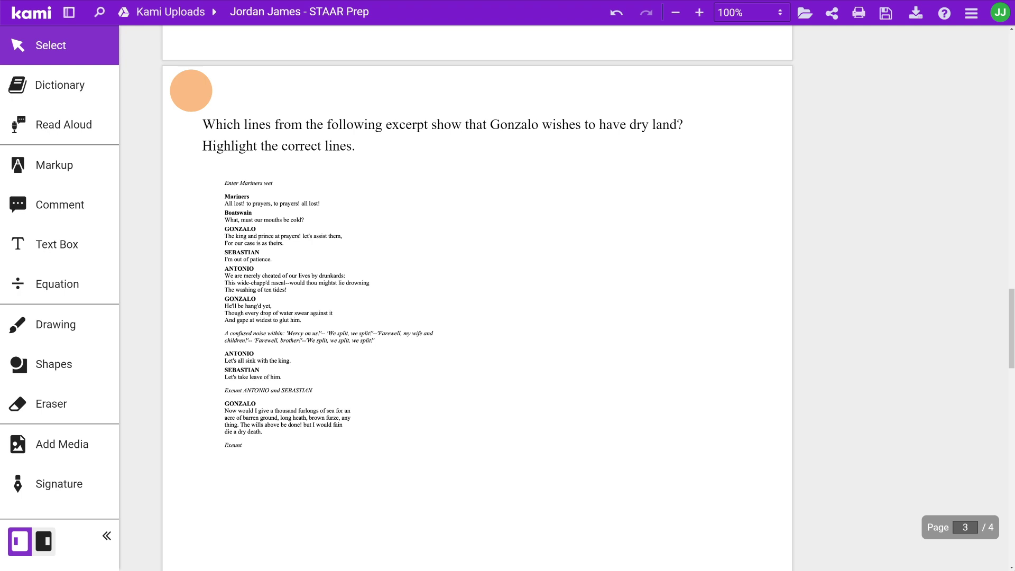
Step: Box-highlight Gonzalo's final speech in green
left_click(89, 162)
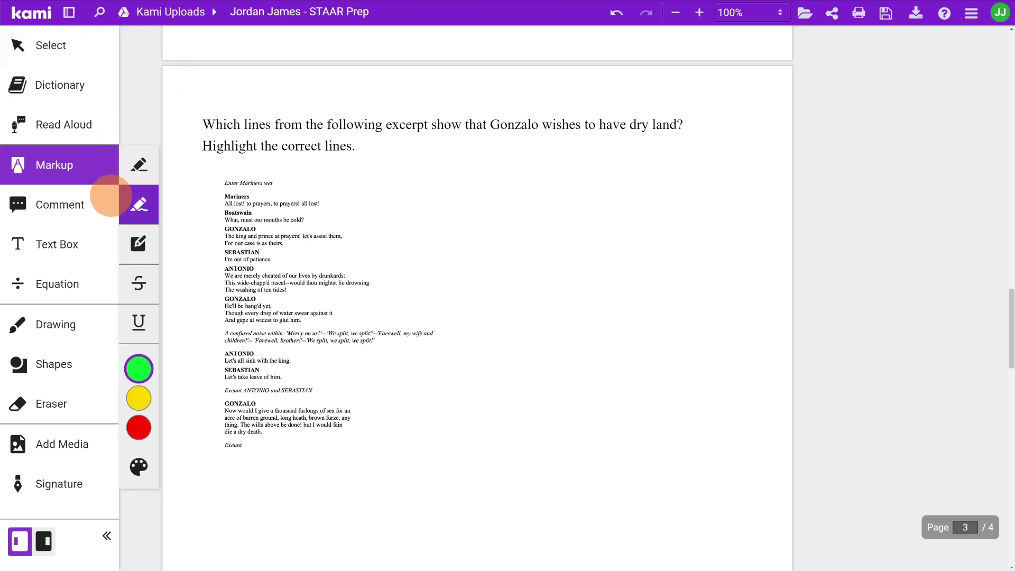
left_click(139, 245)
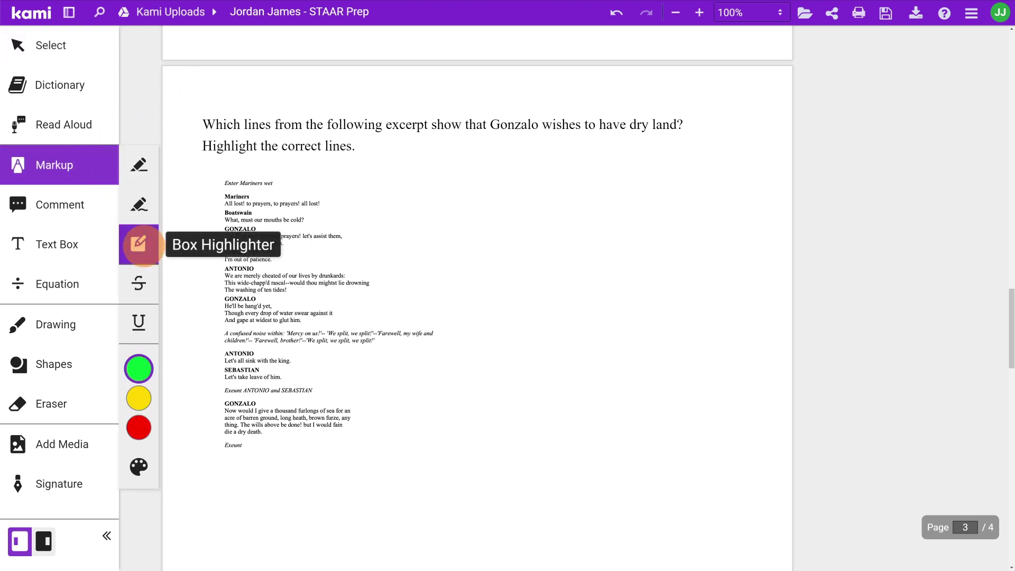
left_click_drag(225, 408, 344, 442)
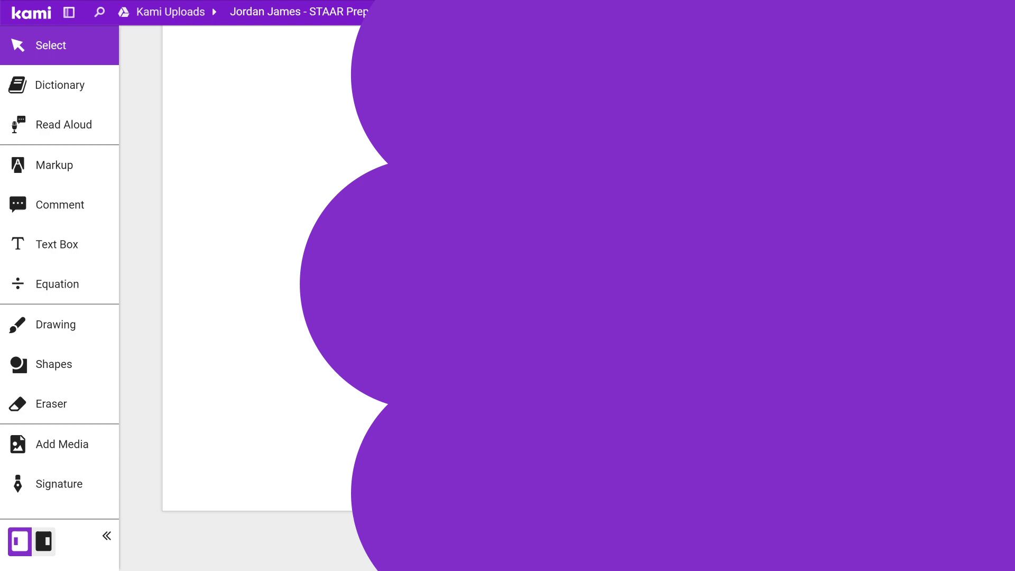
left_click(477, 539)
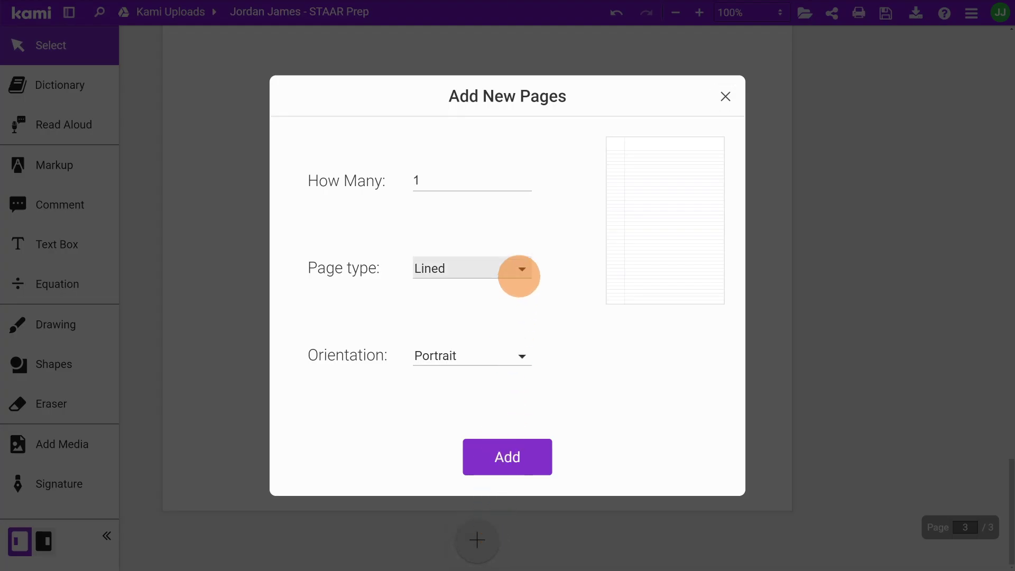
Step: Add a Grid page at the end and draw a small second bar of the graph
left_click(521, 269)
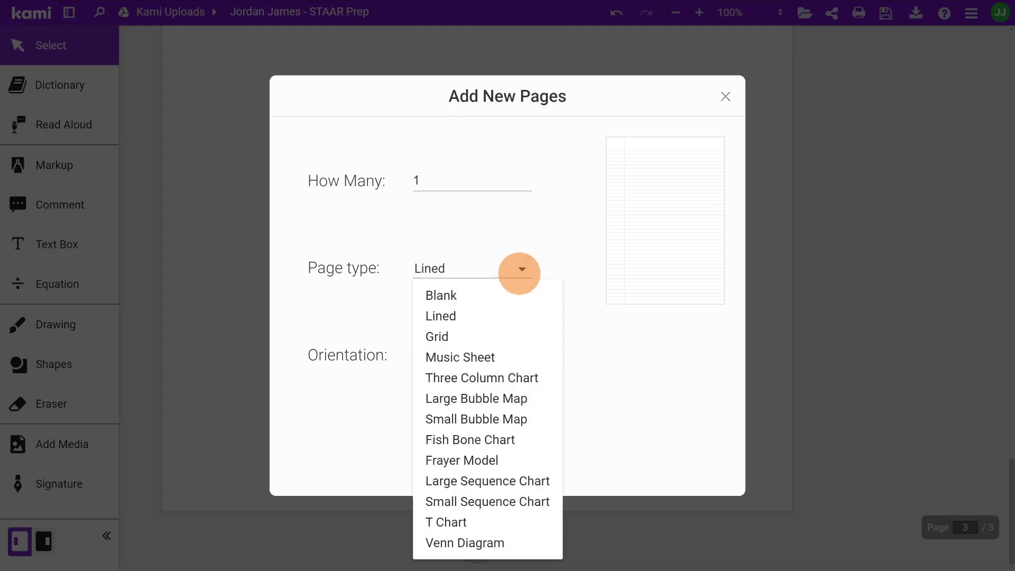
left_click(458, 339)
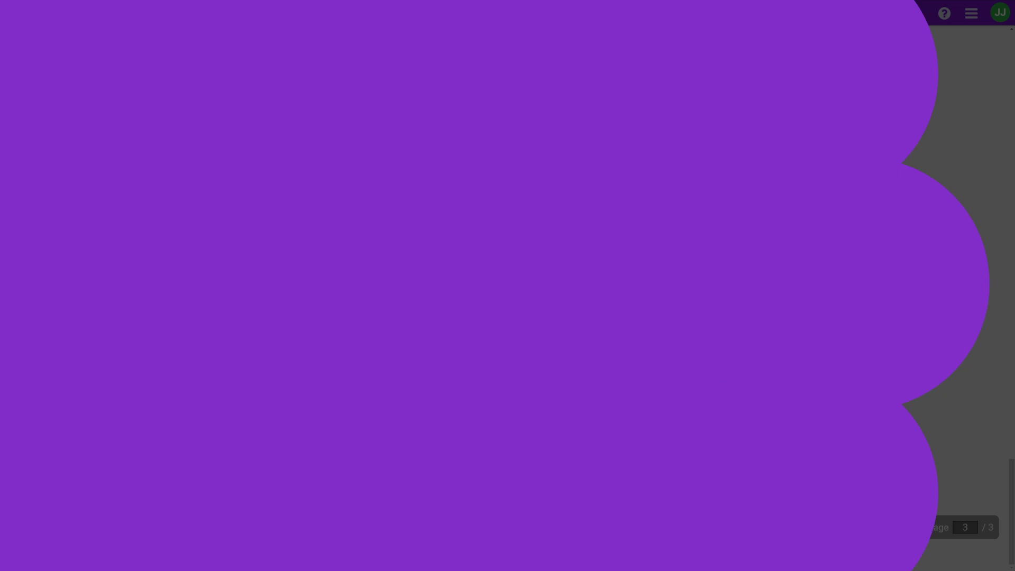
left_click_drag(391, 482, 406, 434)
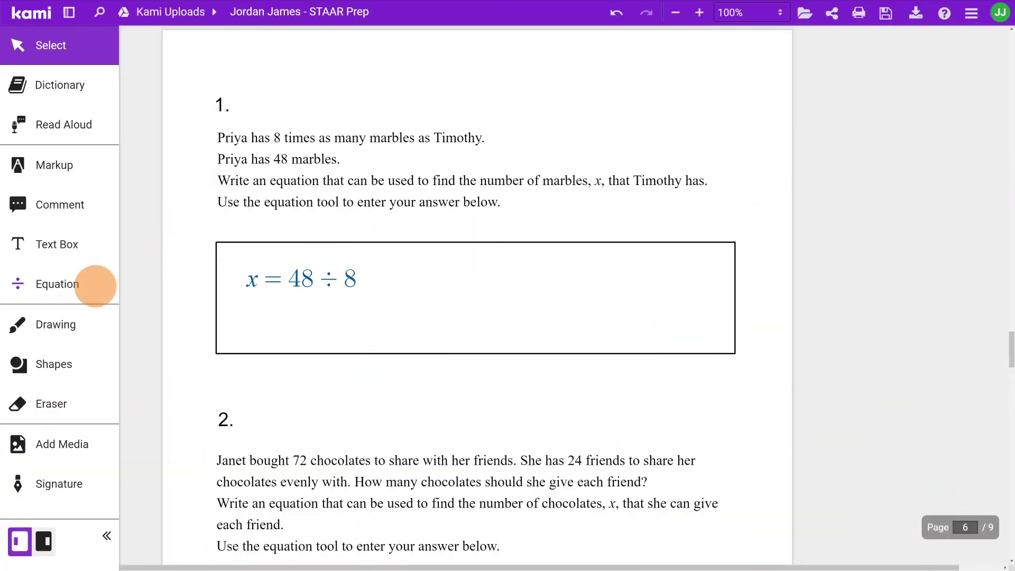
Step: Start an equation for question 1 and bring up the Insert Symbols (π) palette
left_click(95, 286)
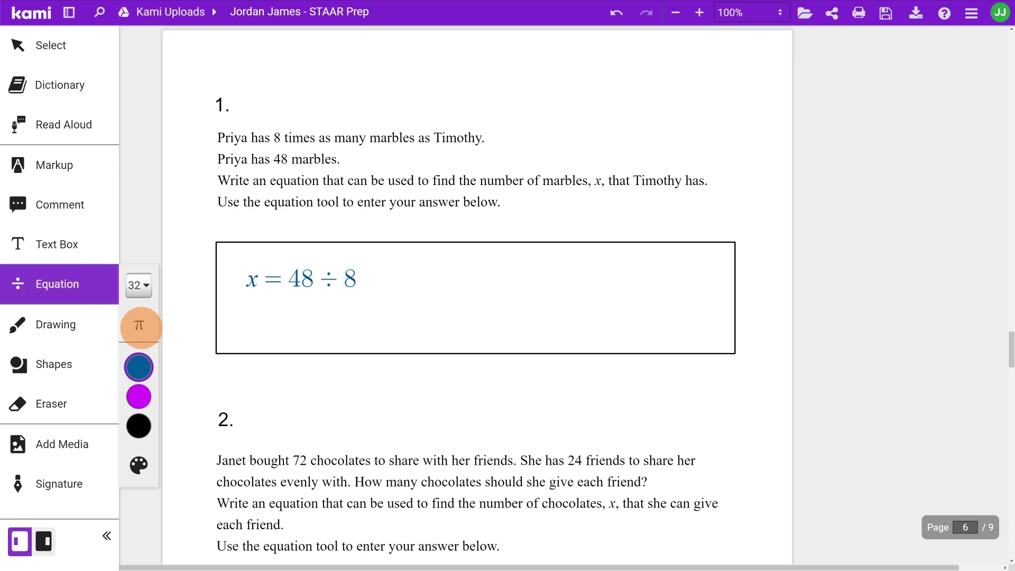
left_click(139, 327)
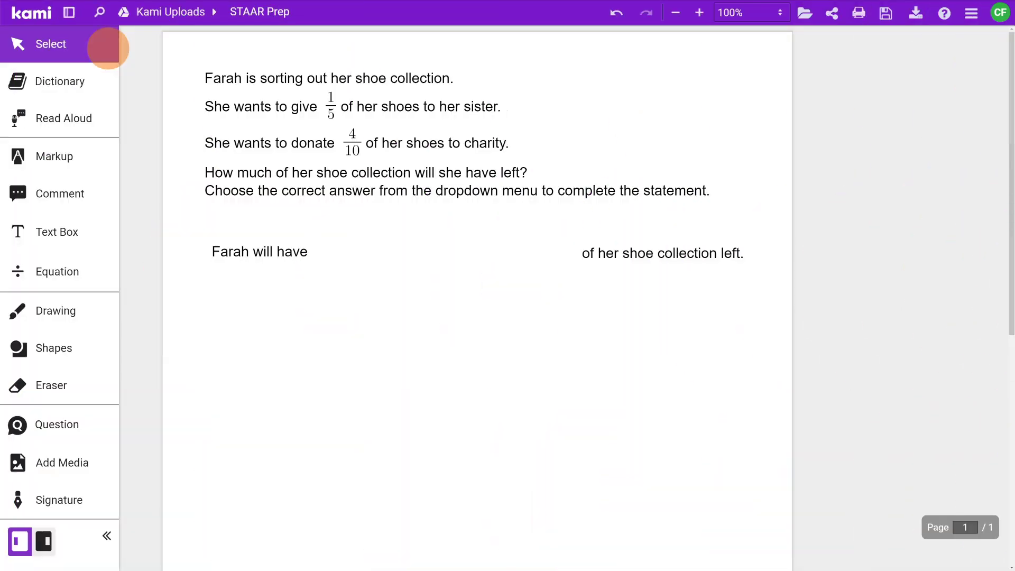
Step: Place a Dropdown question after 'Farah will have', check its fraction choices, and allow Multiple answers
left_click(89, 424)
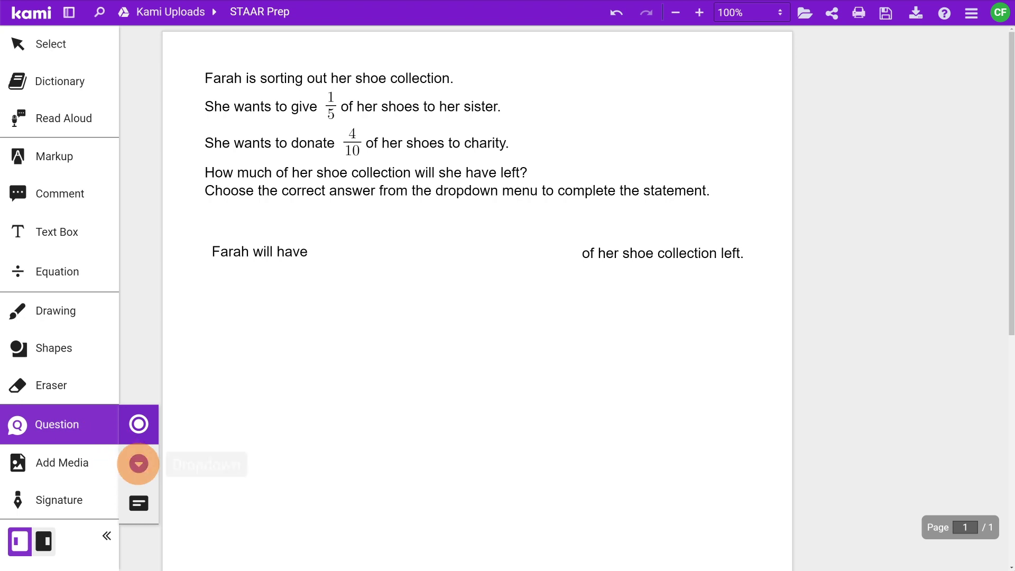
left_click(138, 464)
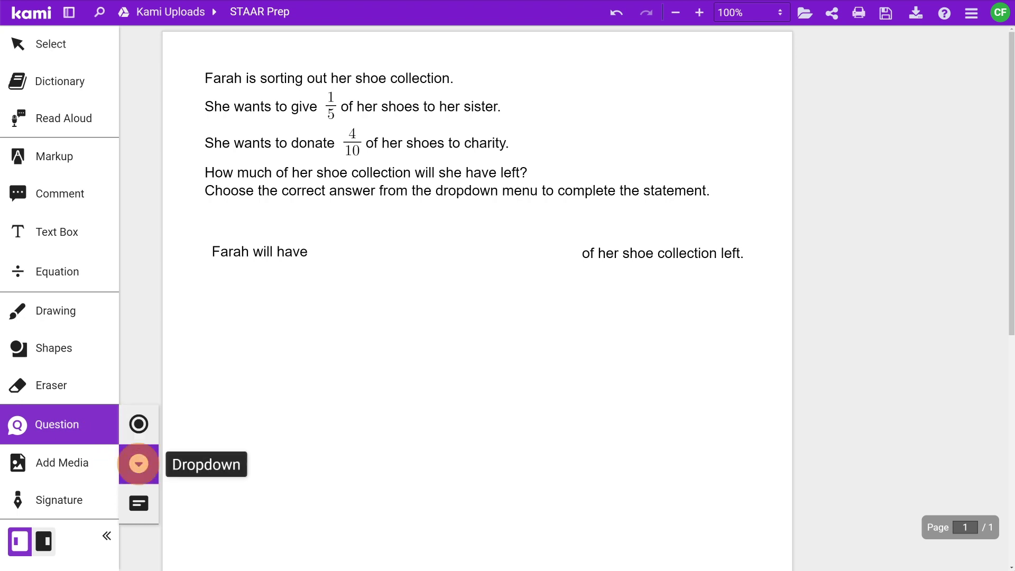
left_click(324, 234)
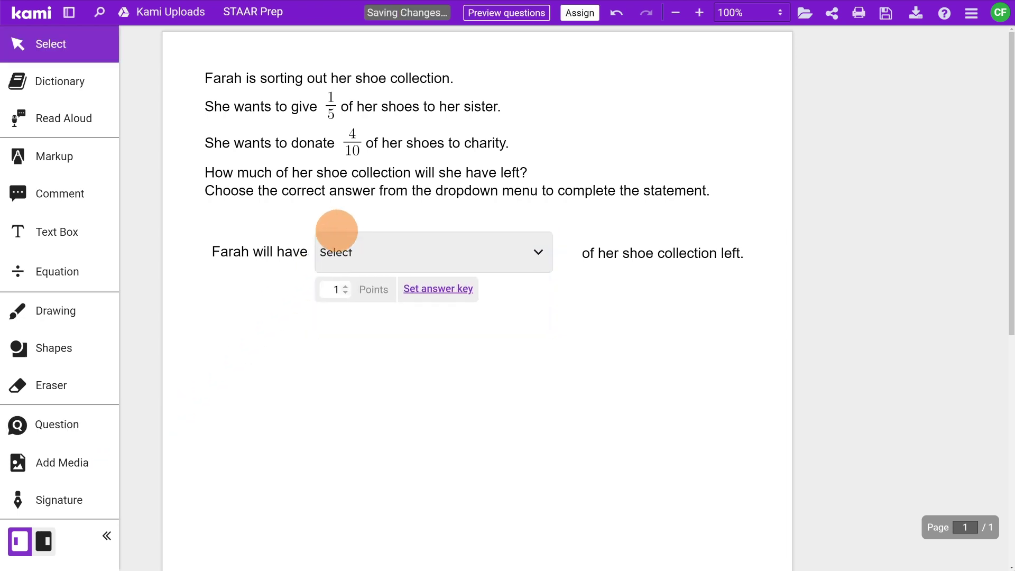
left_click(545, 253)
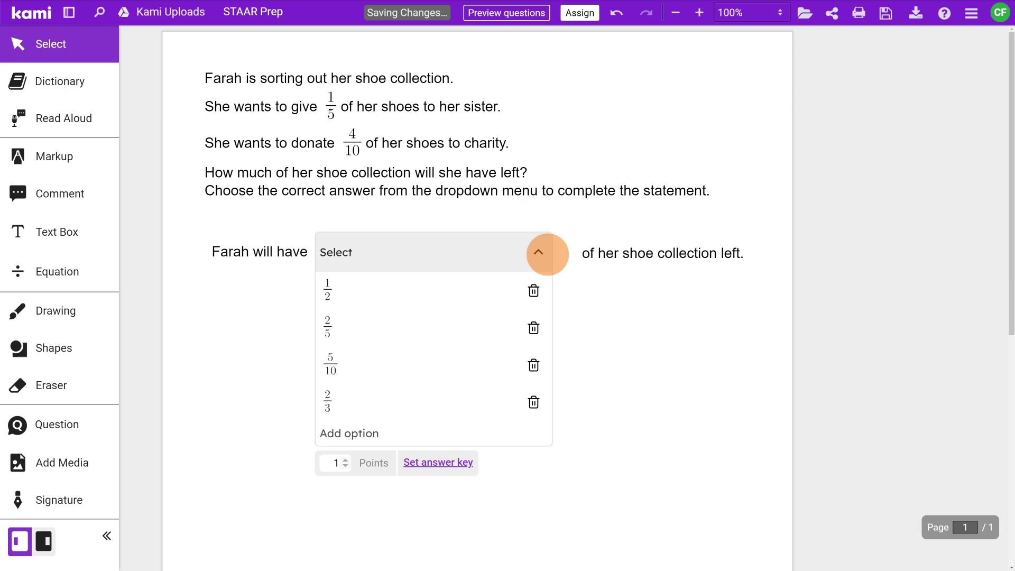
left_click(539, 253)
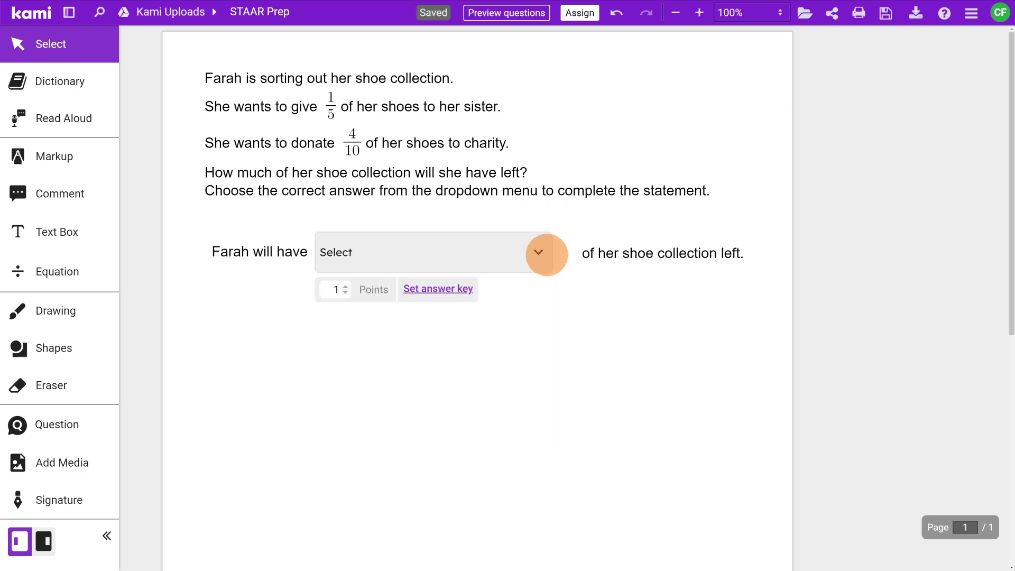
left_click(466, 290)
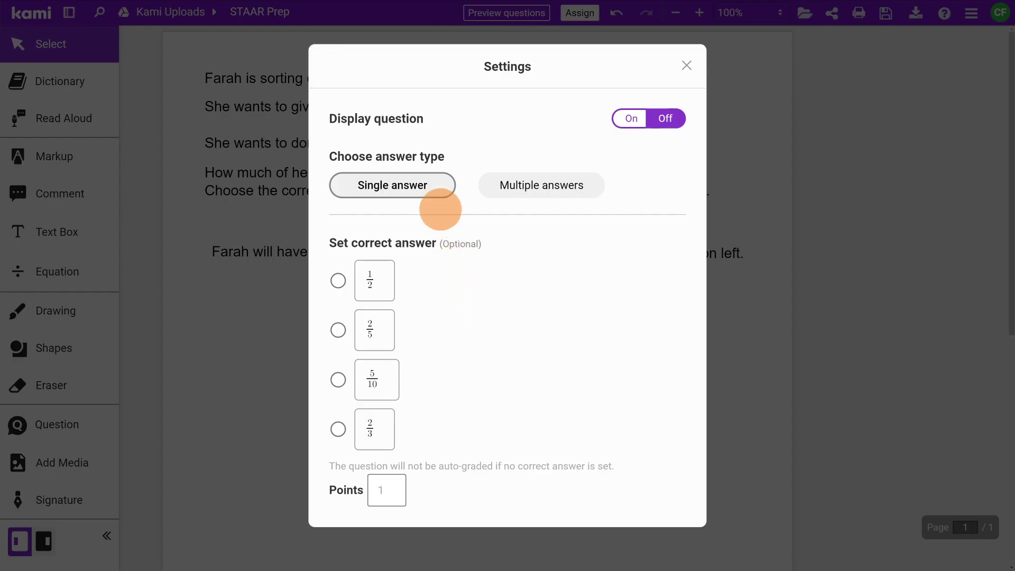
left_click(592, 188)
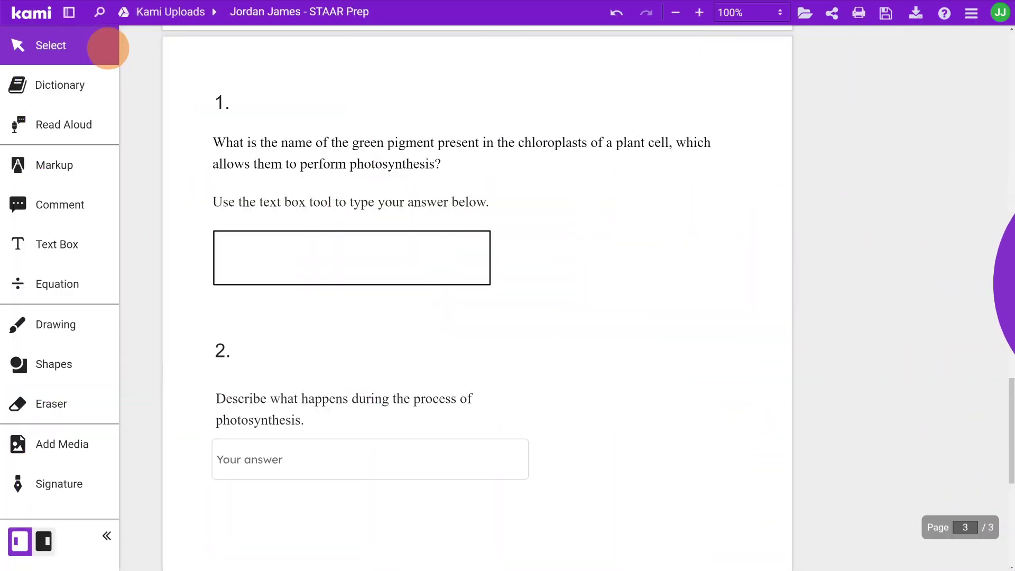
Step: Put a text box in question 1's answer rectangle and start voice dictation into it
left_click(95, 243)
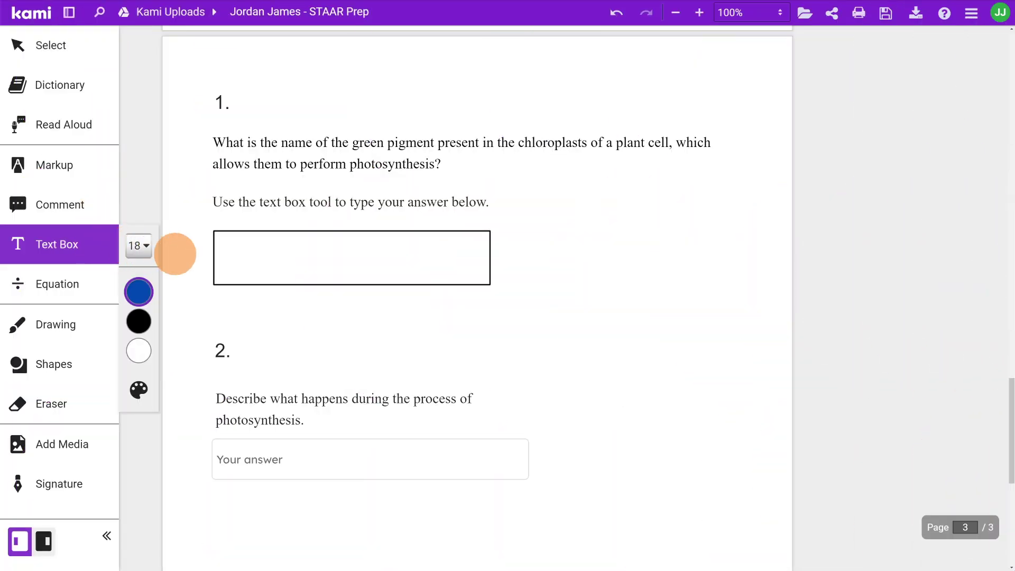
left_click(219, 248)
left_click(915, 42)
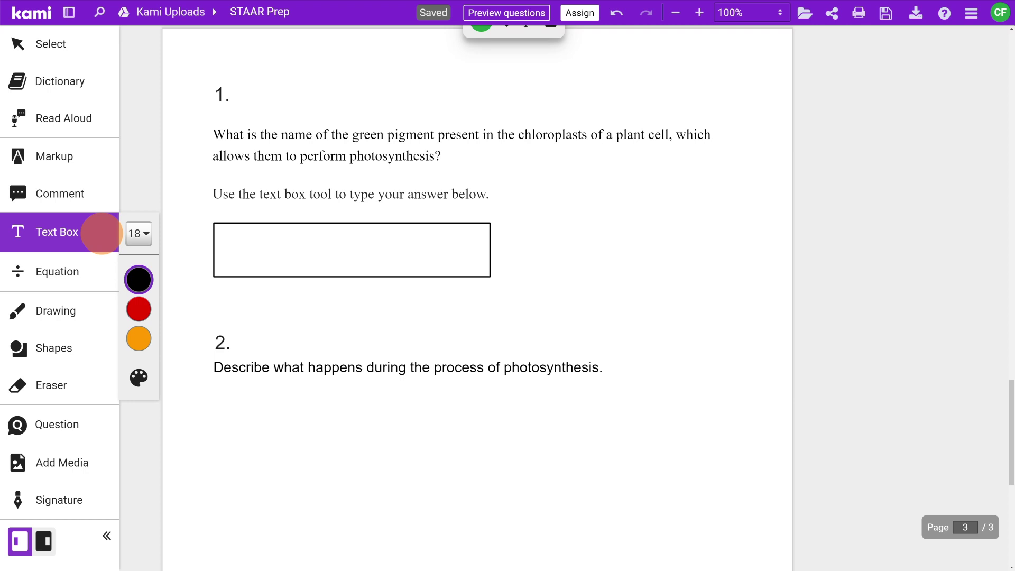
Step: Place a short-answer question field below question 2
left_click(82, 423)
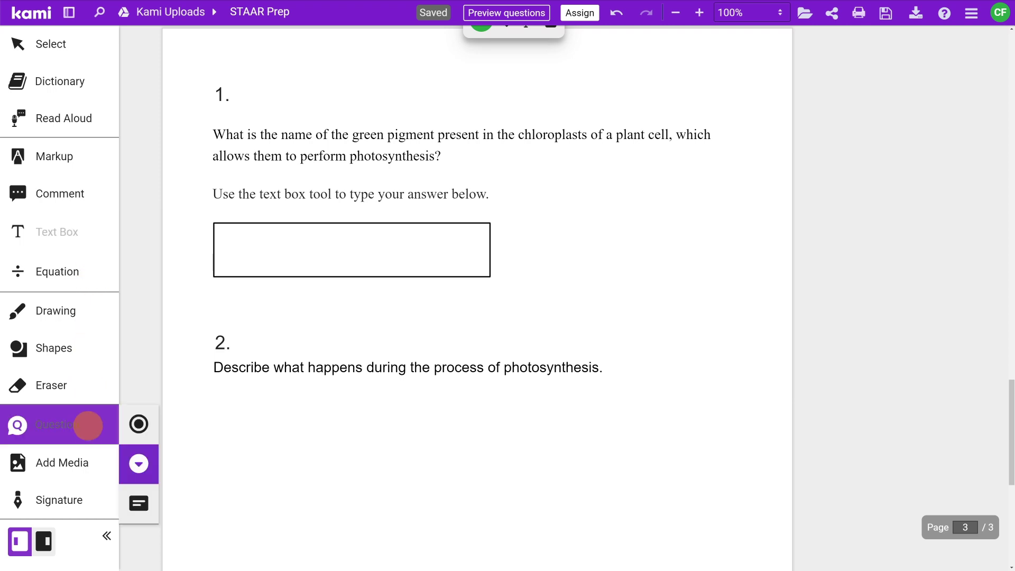
left_click(139, 504)
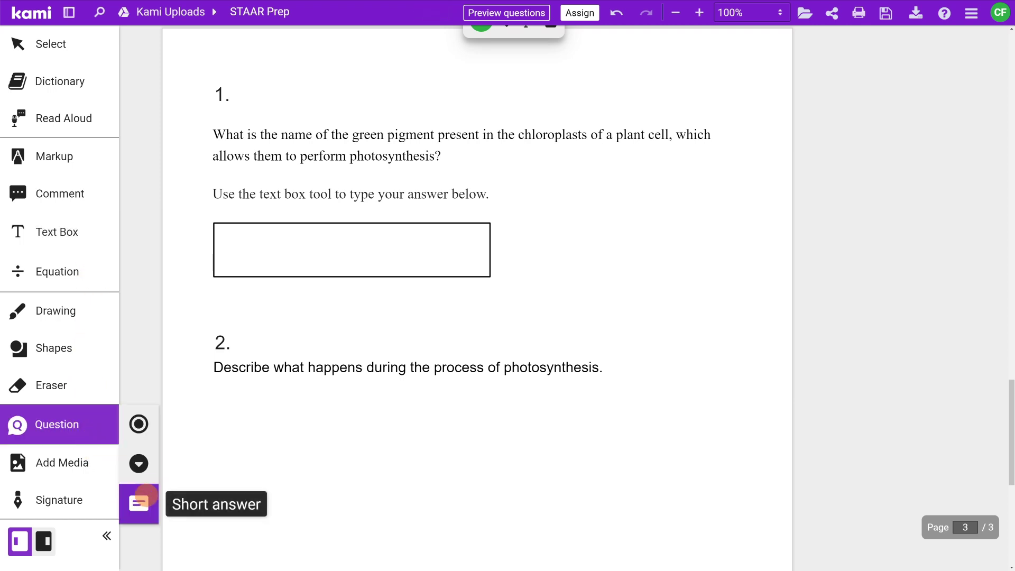
left_click(215, 392)
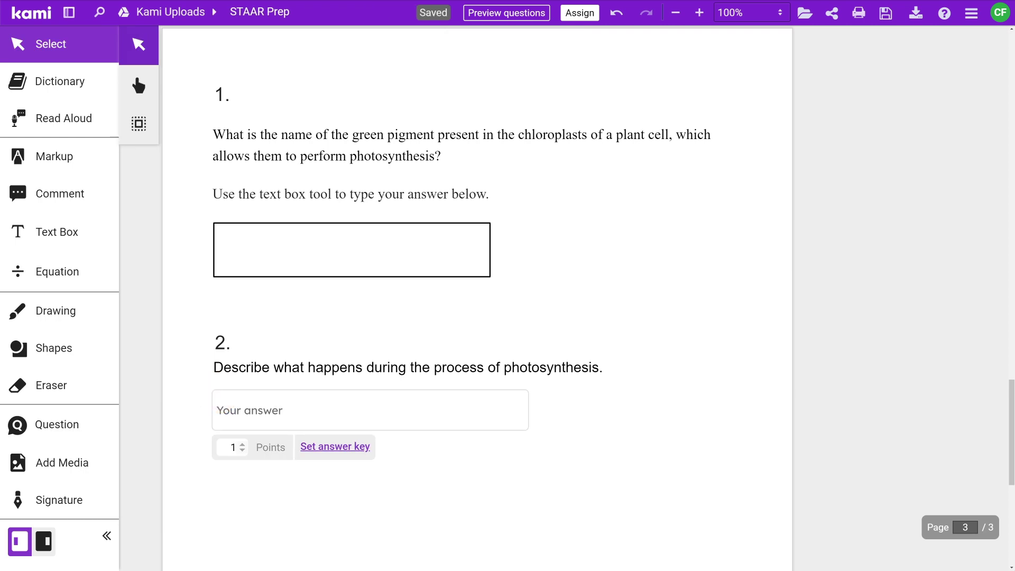
Step: Add a text box below question 2 and drag it larger for a written answer
left_click(214, 381)
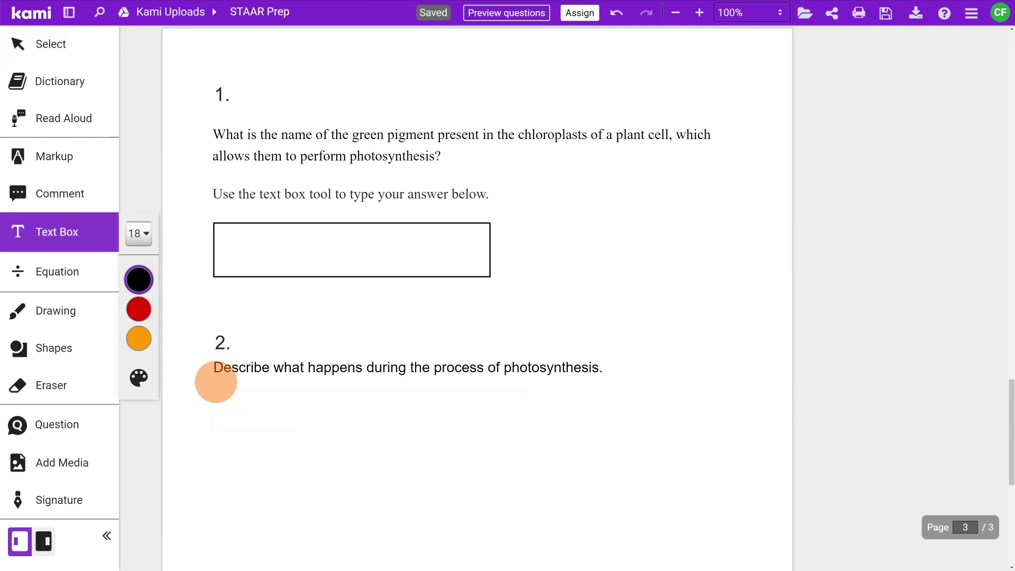
left_click_drag(291, 399, 716, 492)
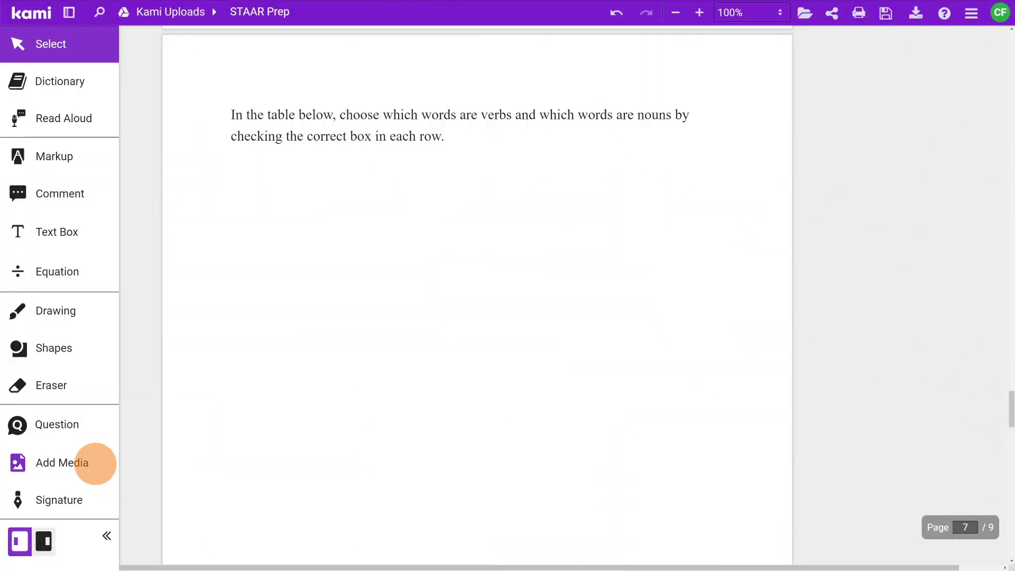
left_click(95, 463)
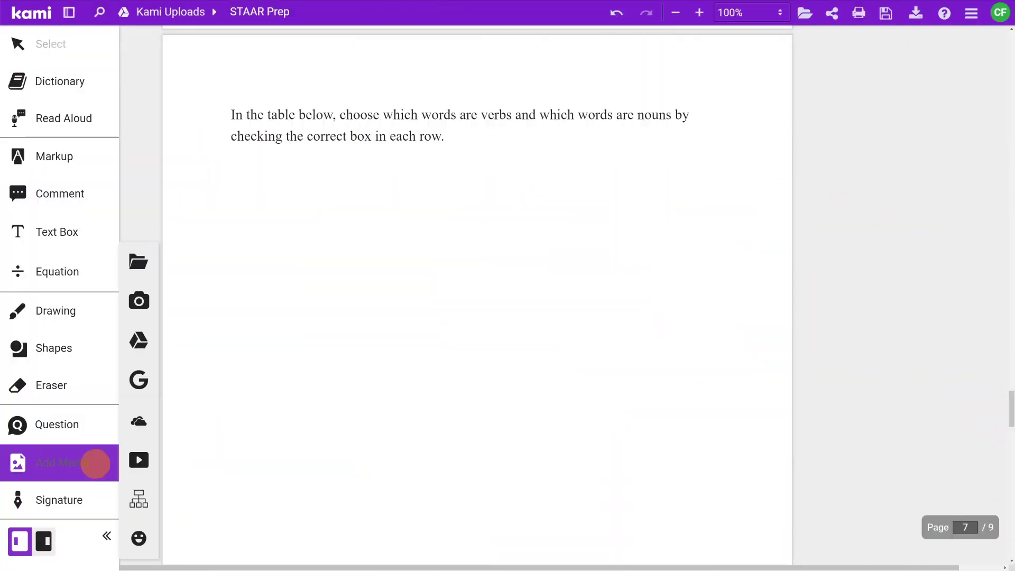
Step: Insert the verb/noun table screenshot from the computer, then delete it again
left_click(138, 263)
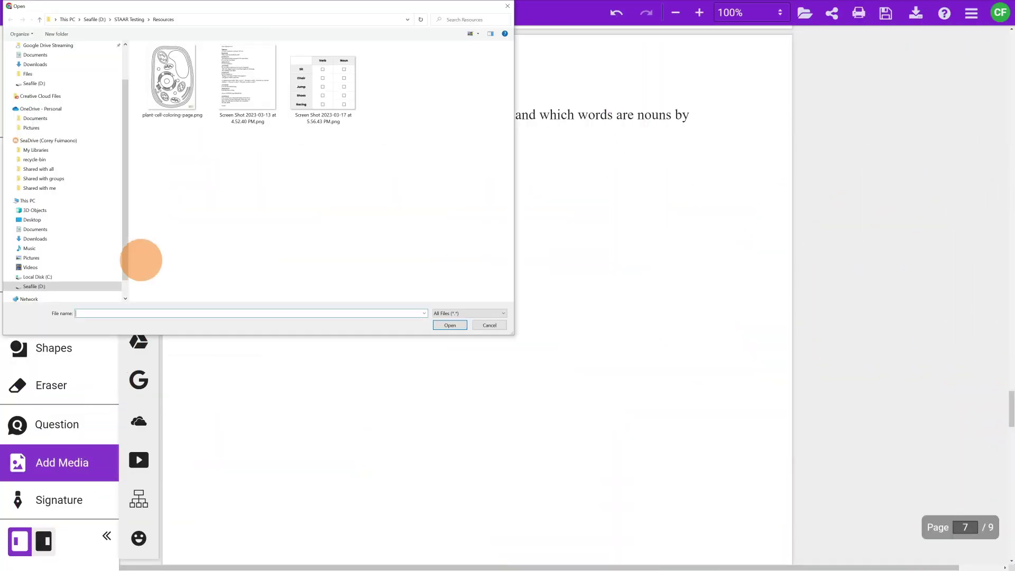
left_click(333, 96)
double_click(333, 95)
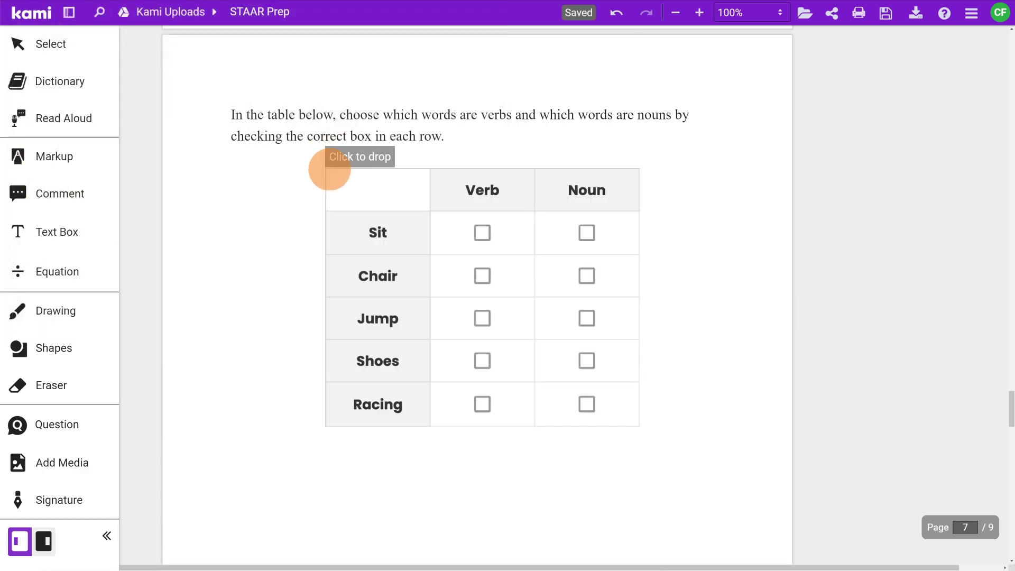
left_click(498, 169)
left_click(603, 144)
Step: Drop the three-column graphic organizer table below the instructions and mark Sit's Verb checkbox
left_click(105, 468)
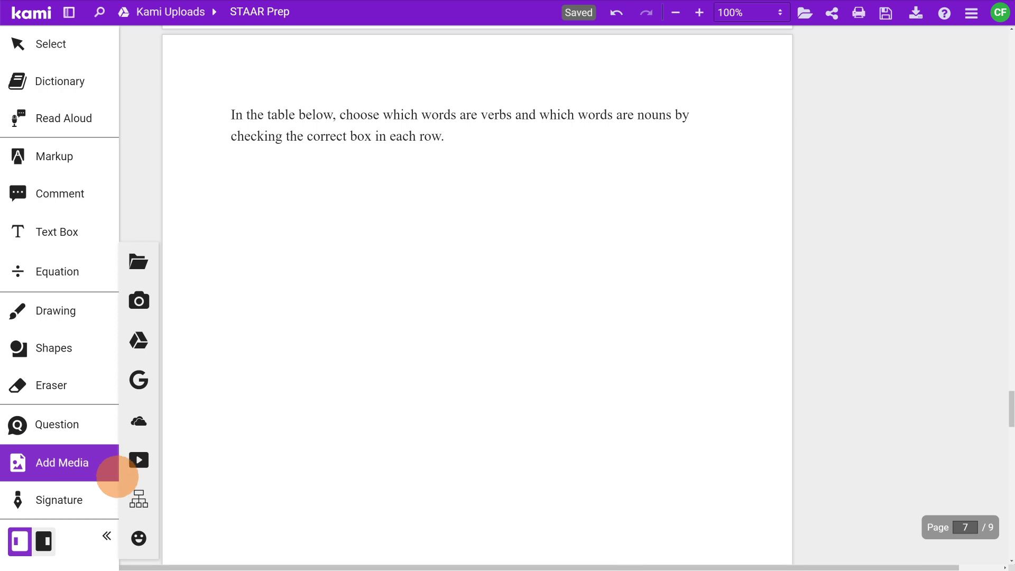
left_click(138, 499)
left_click(216, 491)
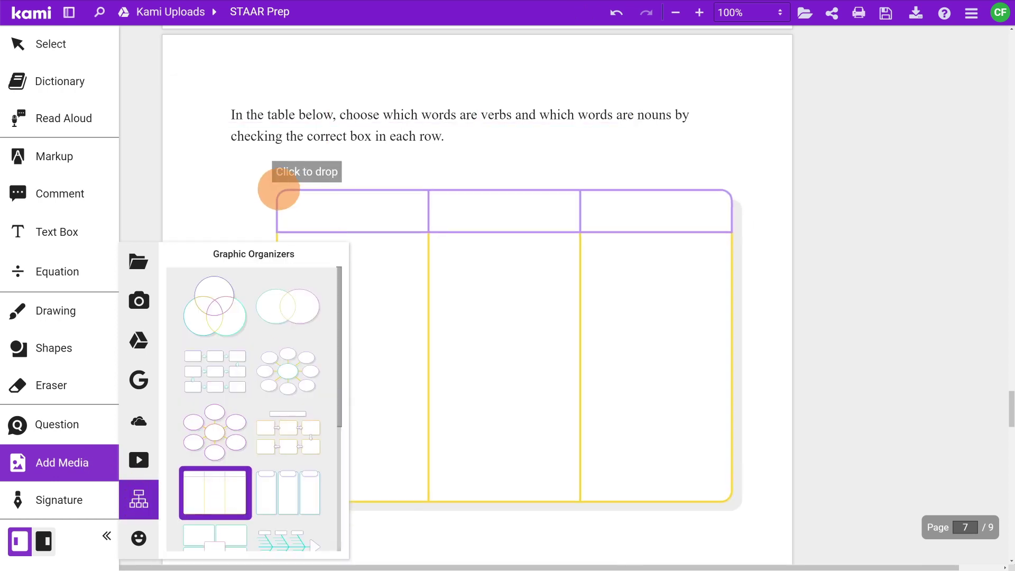
left_click(254, 193)
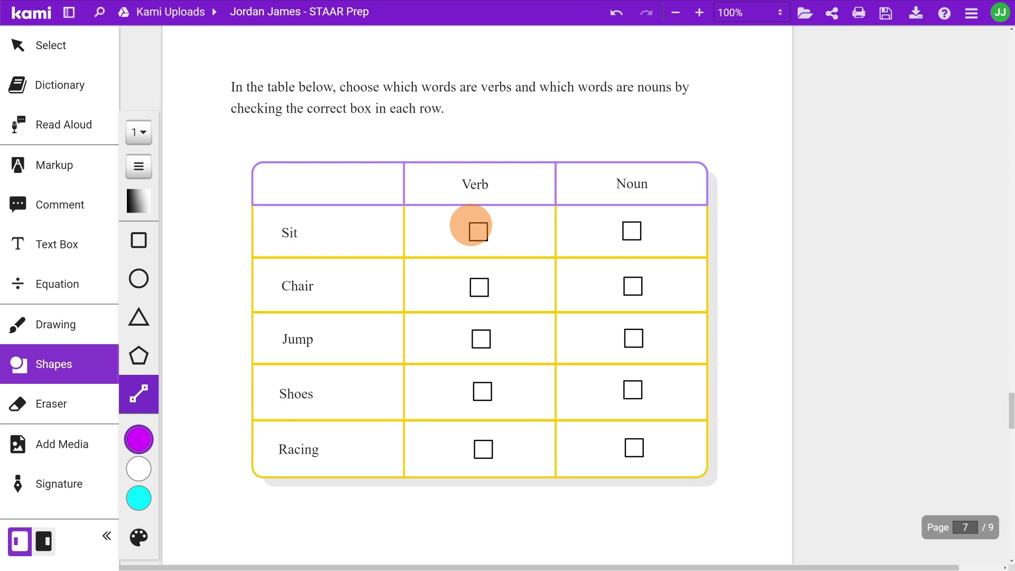
left_click_drag(471, 225, 480, 233)
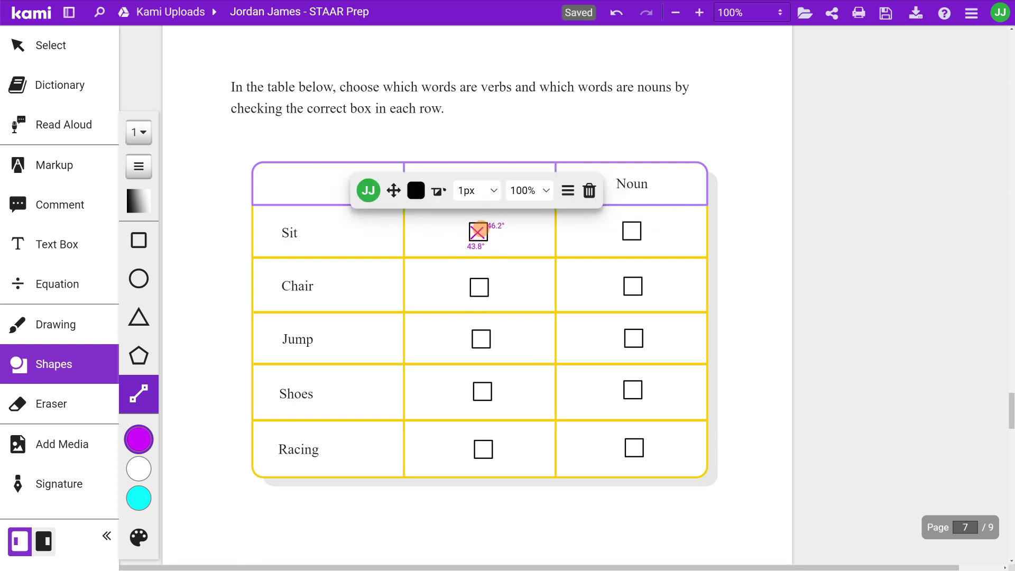